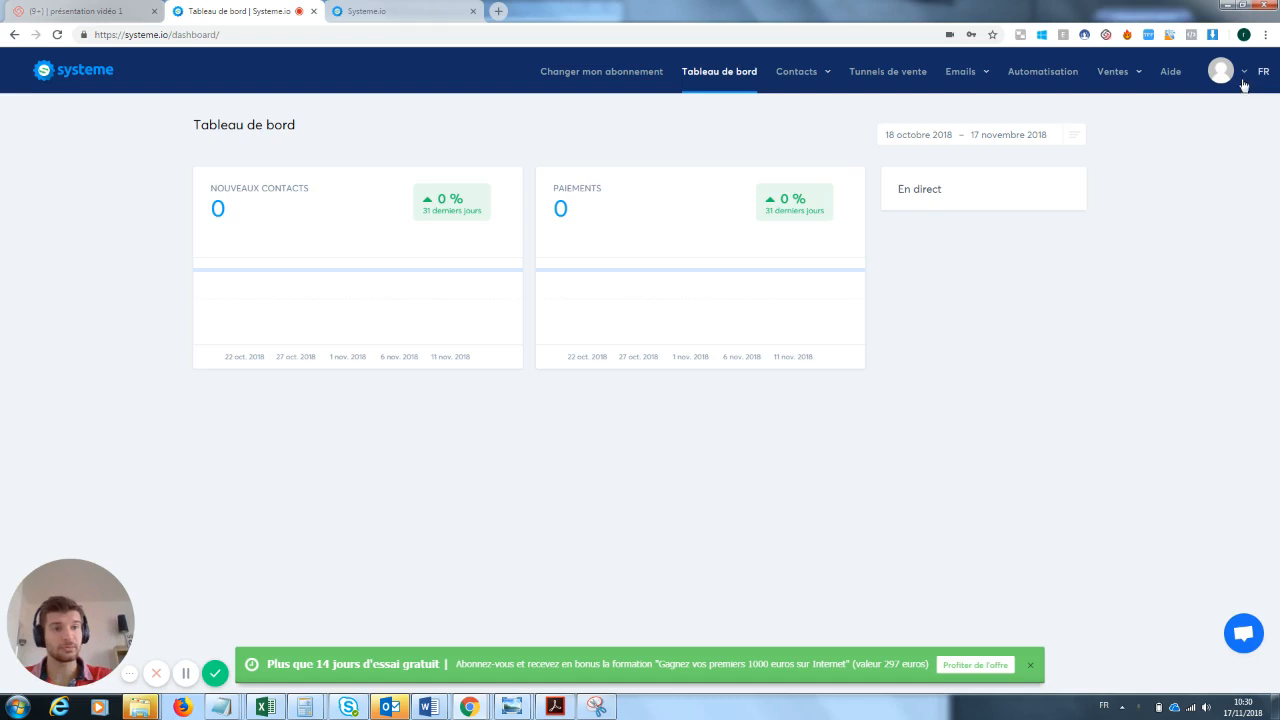
Step: Open the account's profile settings page to view its personal and company details form
click(1243, 79)
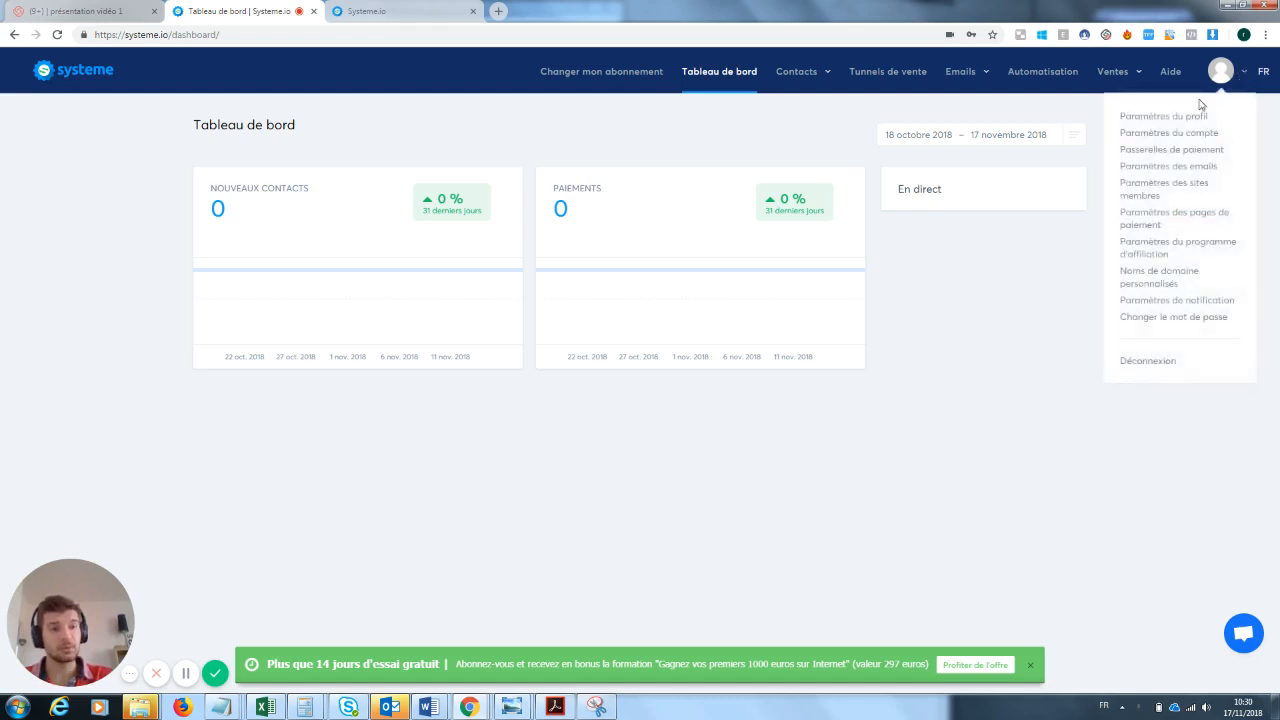
click(1049, 280)
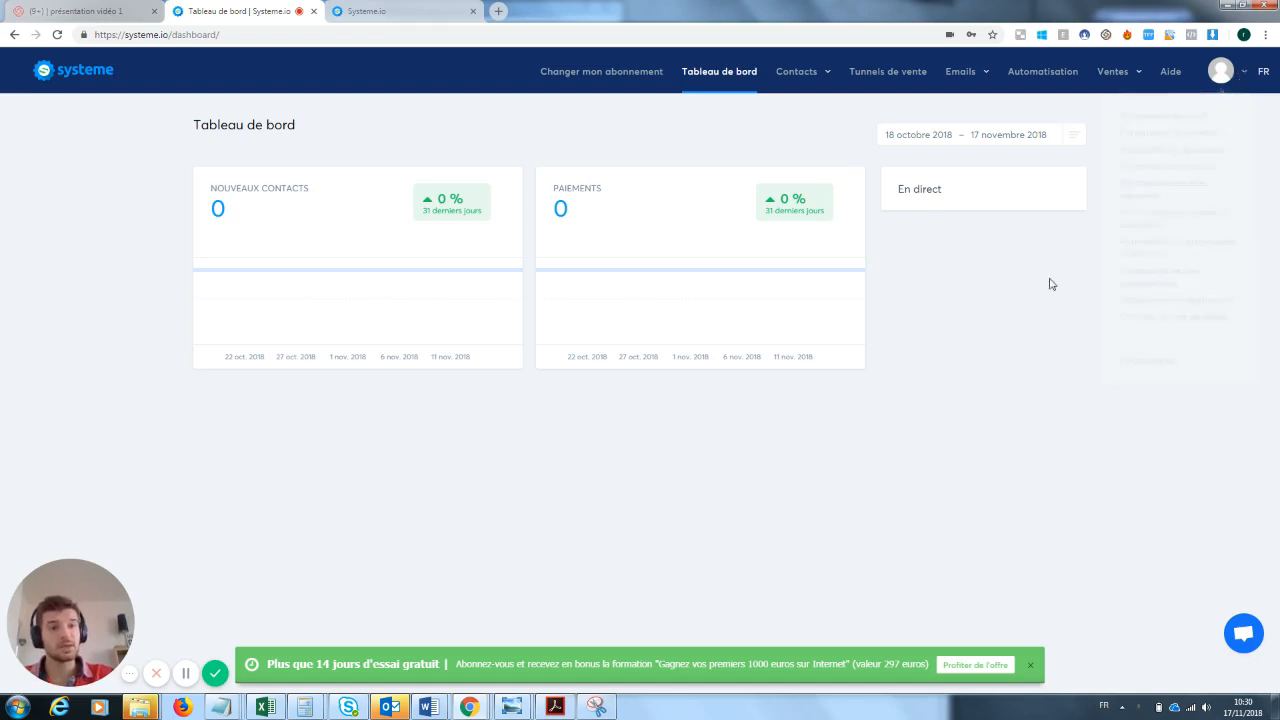
click(1245, 82)
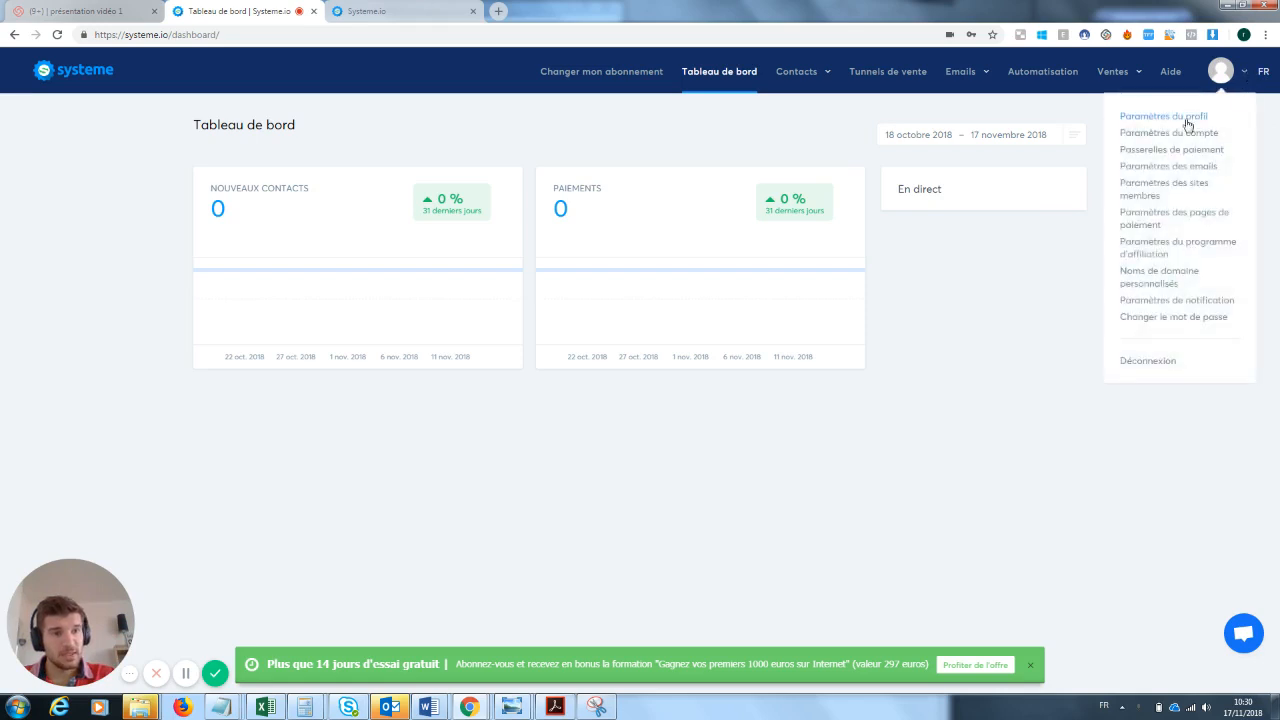
click(1188, 124)
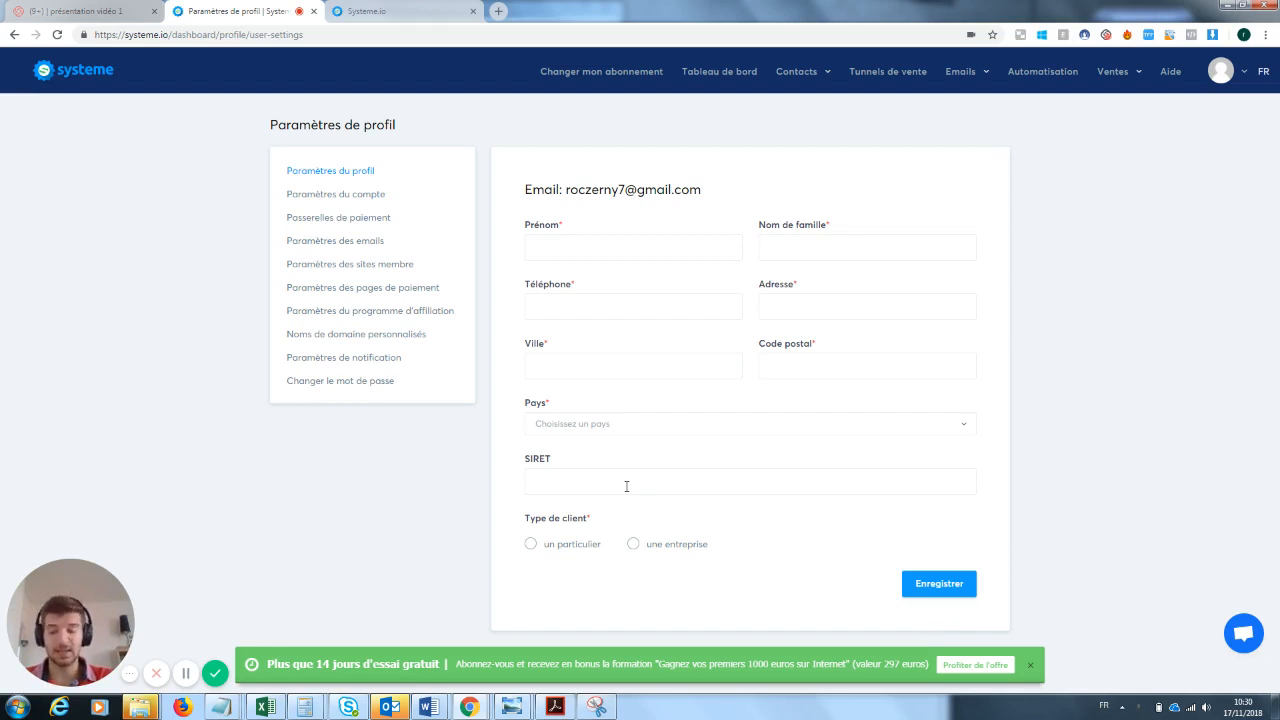
Step: Enter Postersfilm as the subdomain in the account settings
click(354, 197)
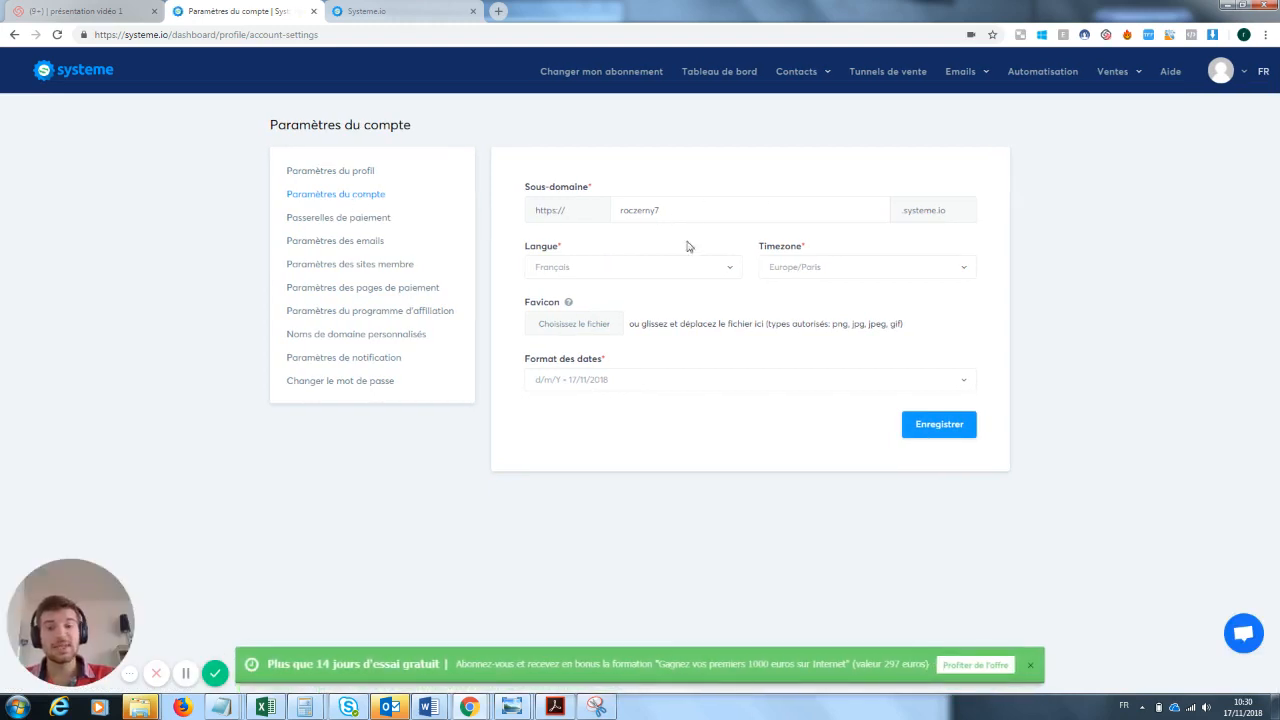
double_click(637, 209)
key(BackSpace)
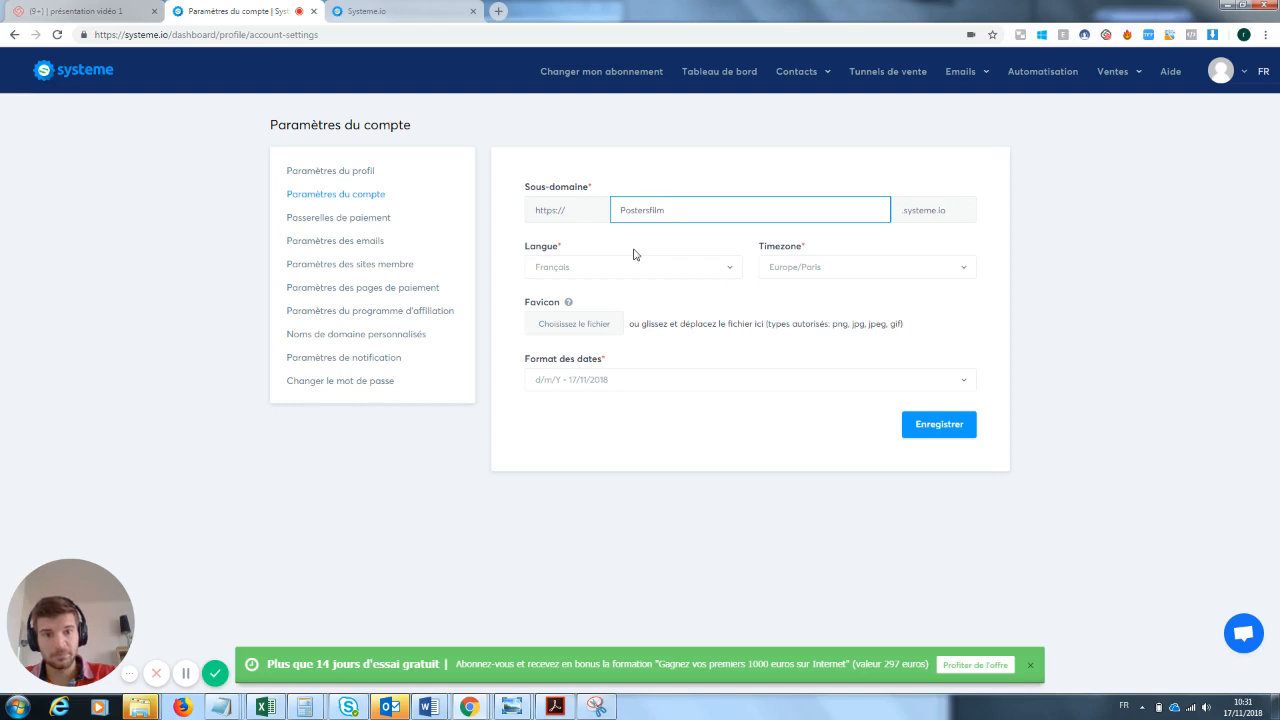
click(728, 418)
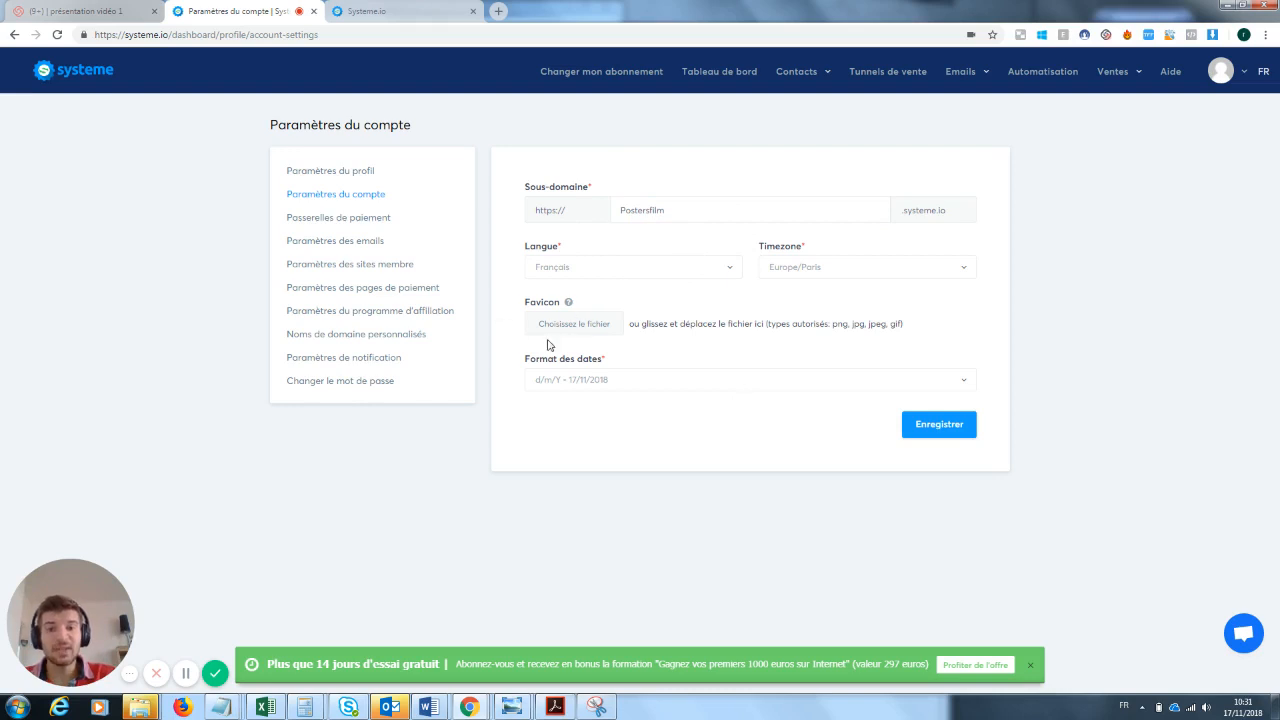
Step: Search the web for "jpg to favicon" and open the Favicon & App Icon Generator site
drag(570, 302, 530, 306)
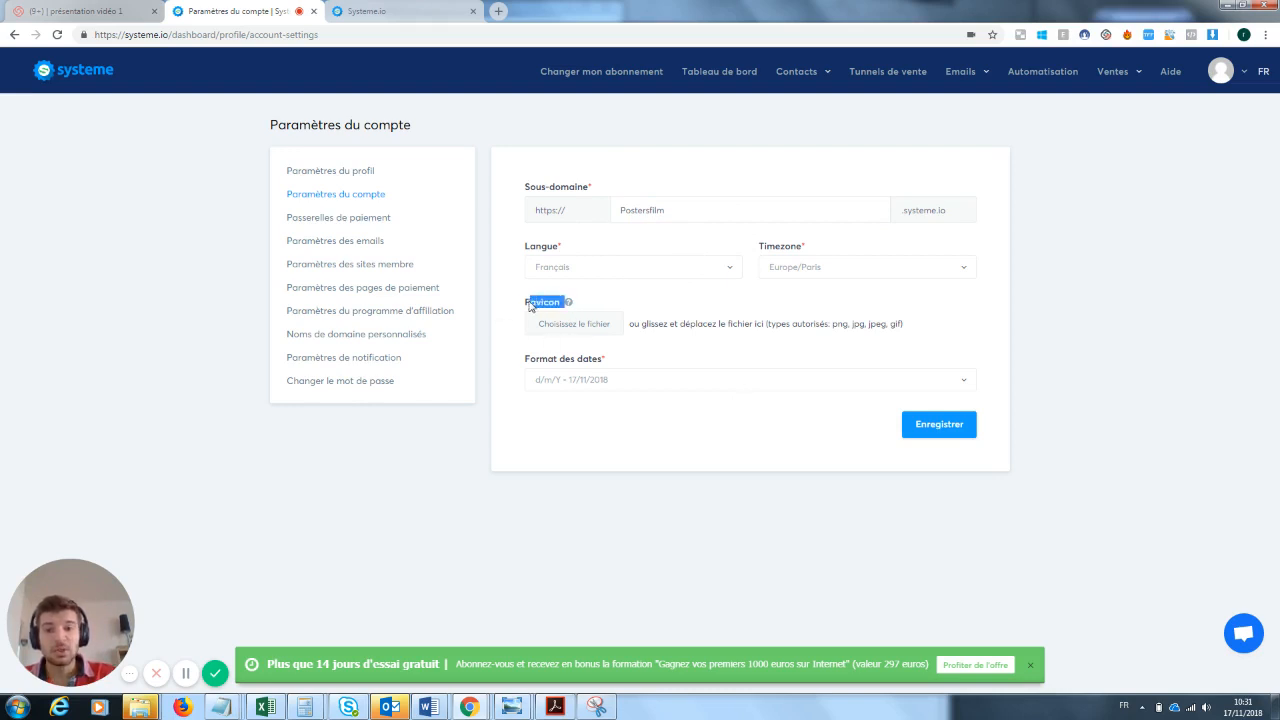
click(624, 305)
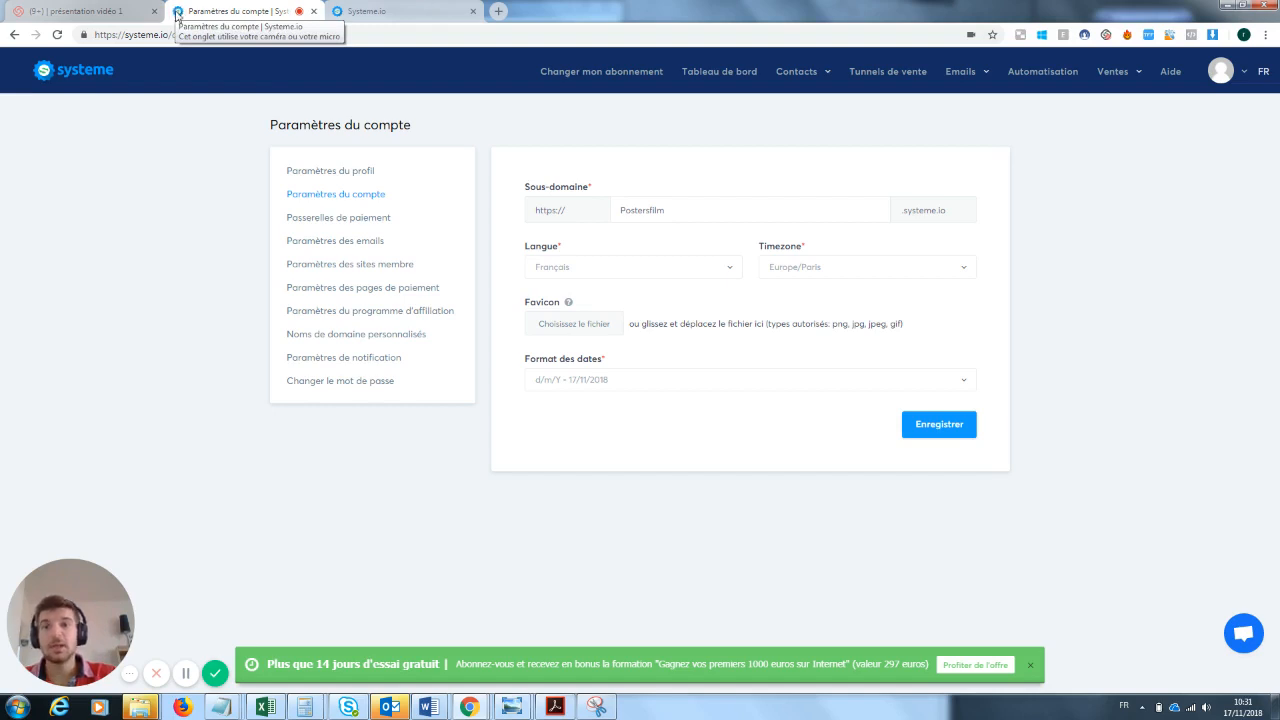
click(345, 11)
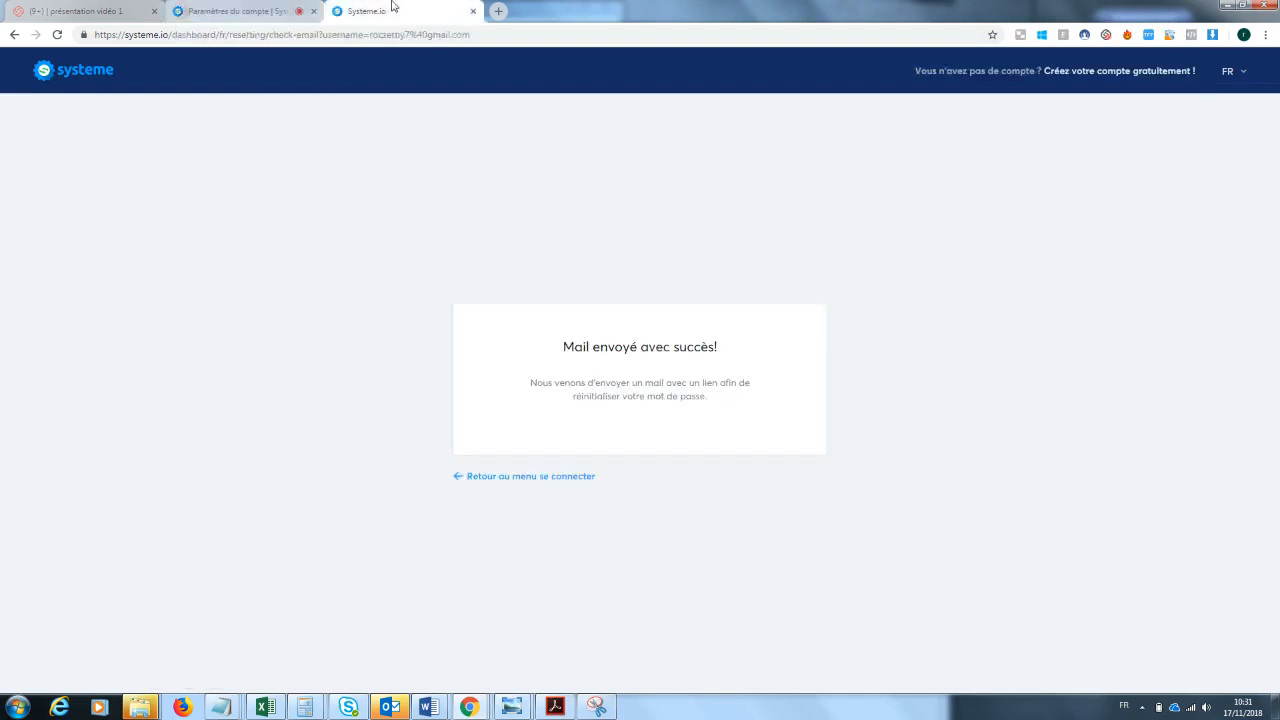
click(348, 36)
text(j)
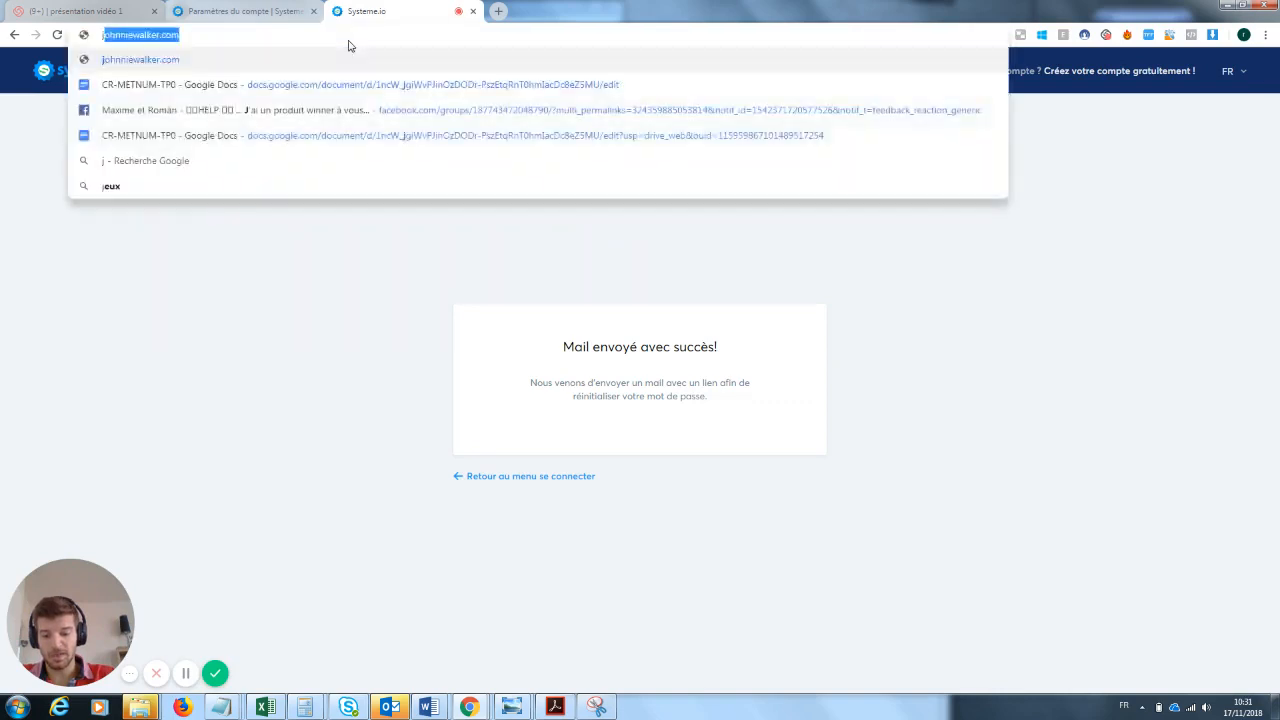
text(pg to favicon)
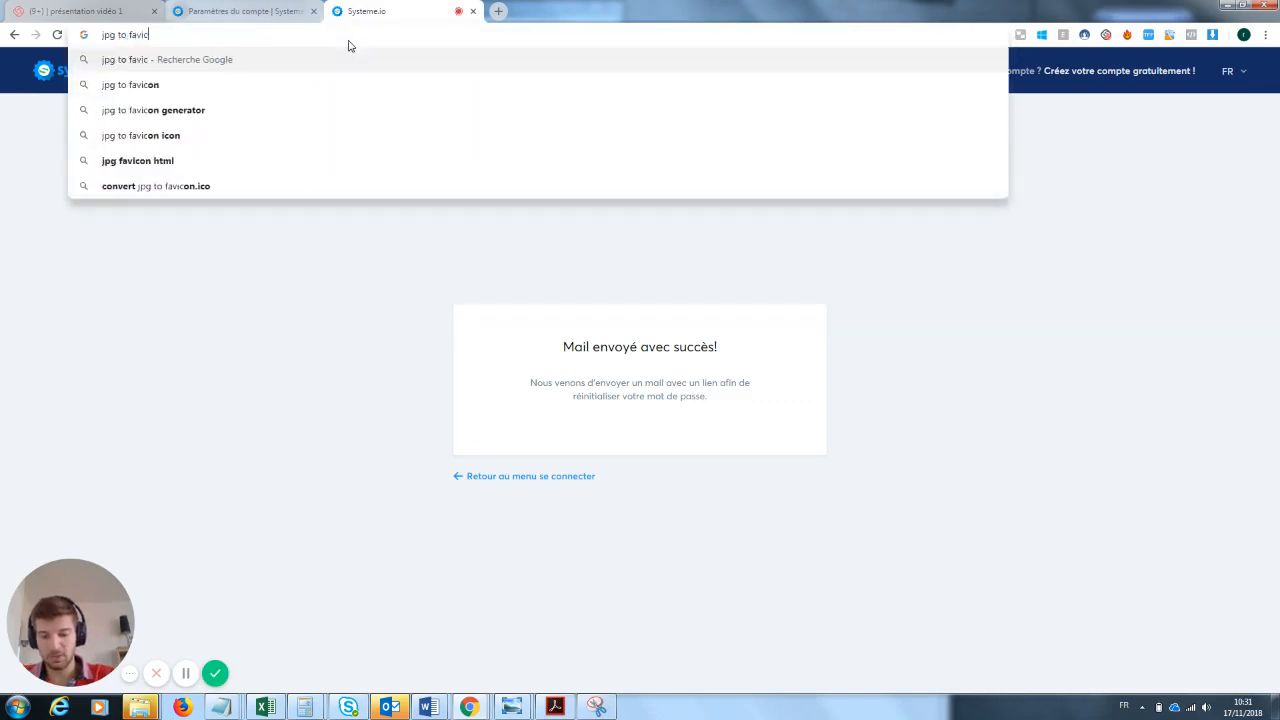
key(Return)
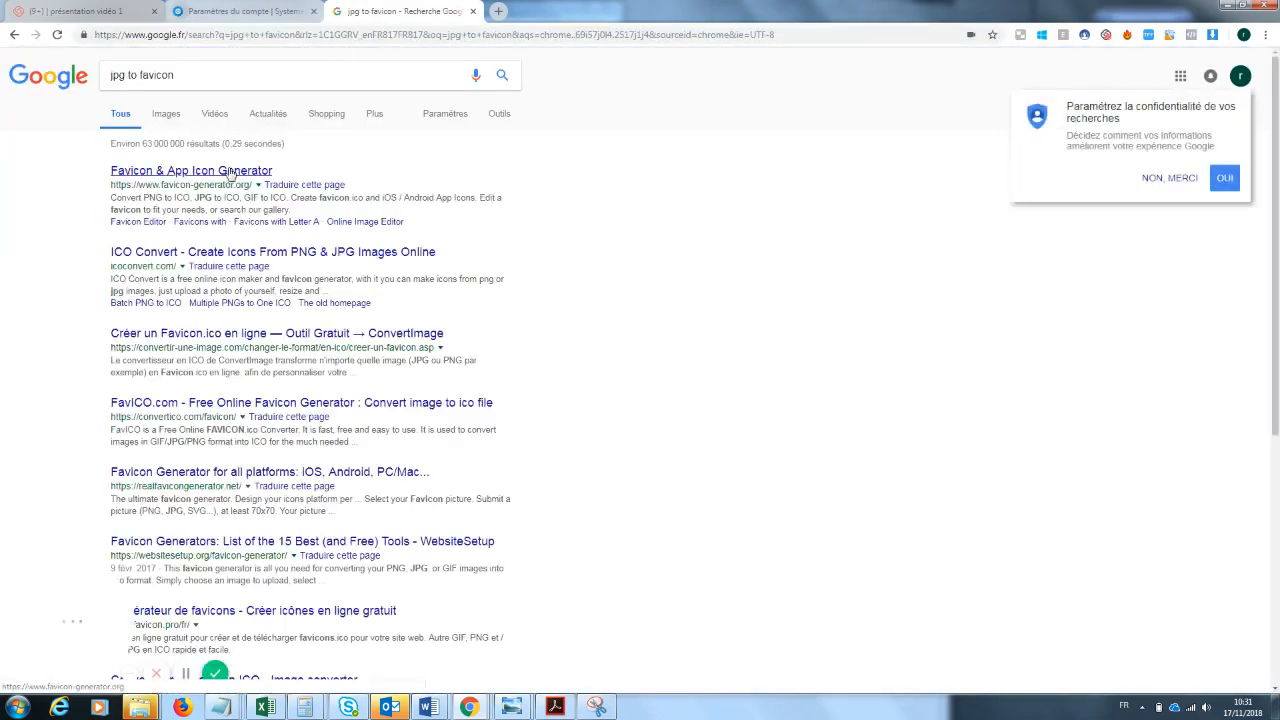
click(174, 176)
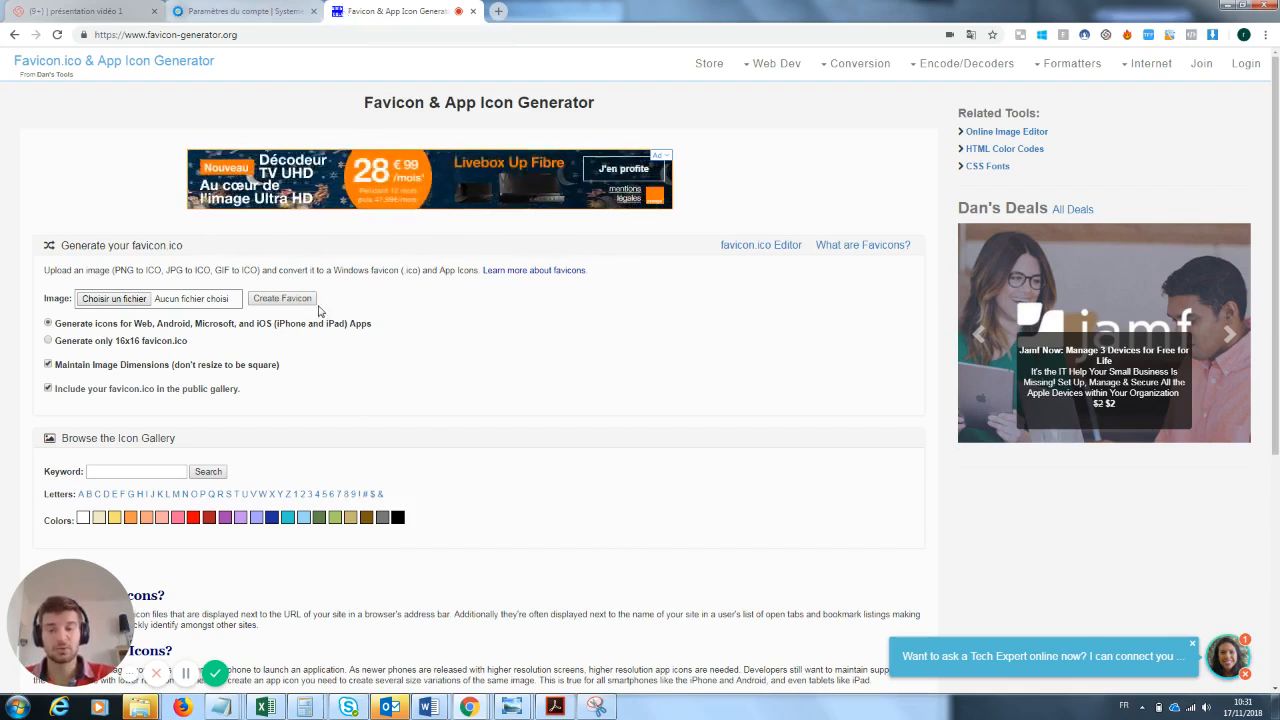
Step: Go back to the Systeme.io settings and look at the Stripe connection sign-in page from the payment gateways
click(240, 11)
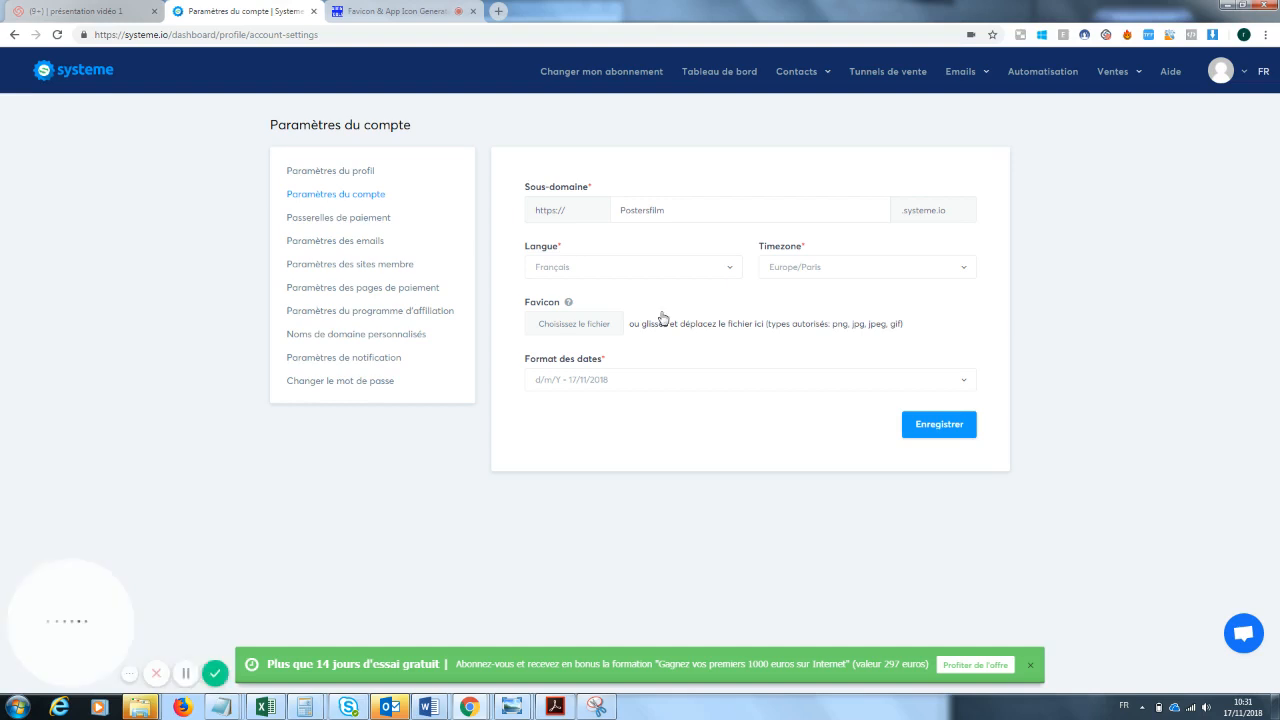
click(358, 222)
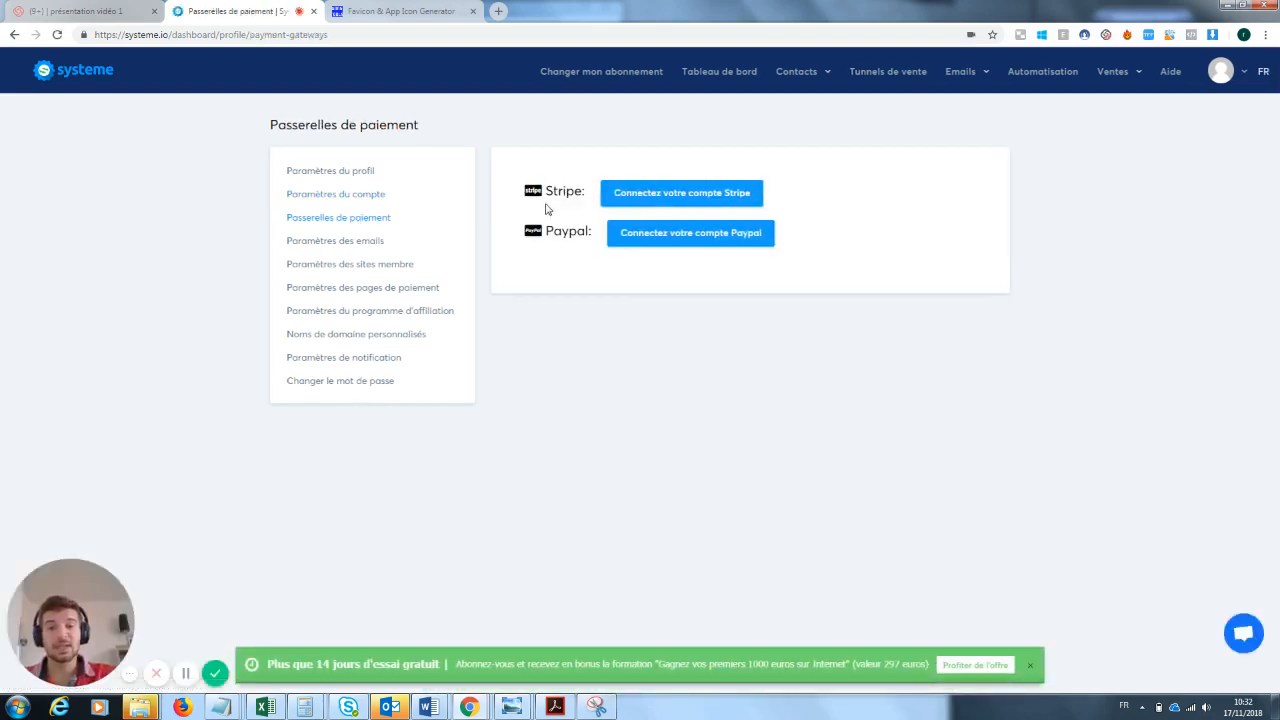
click(669, 199)
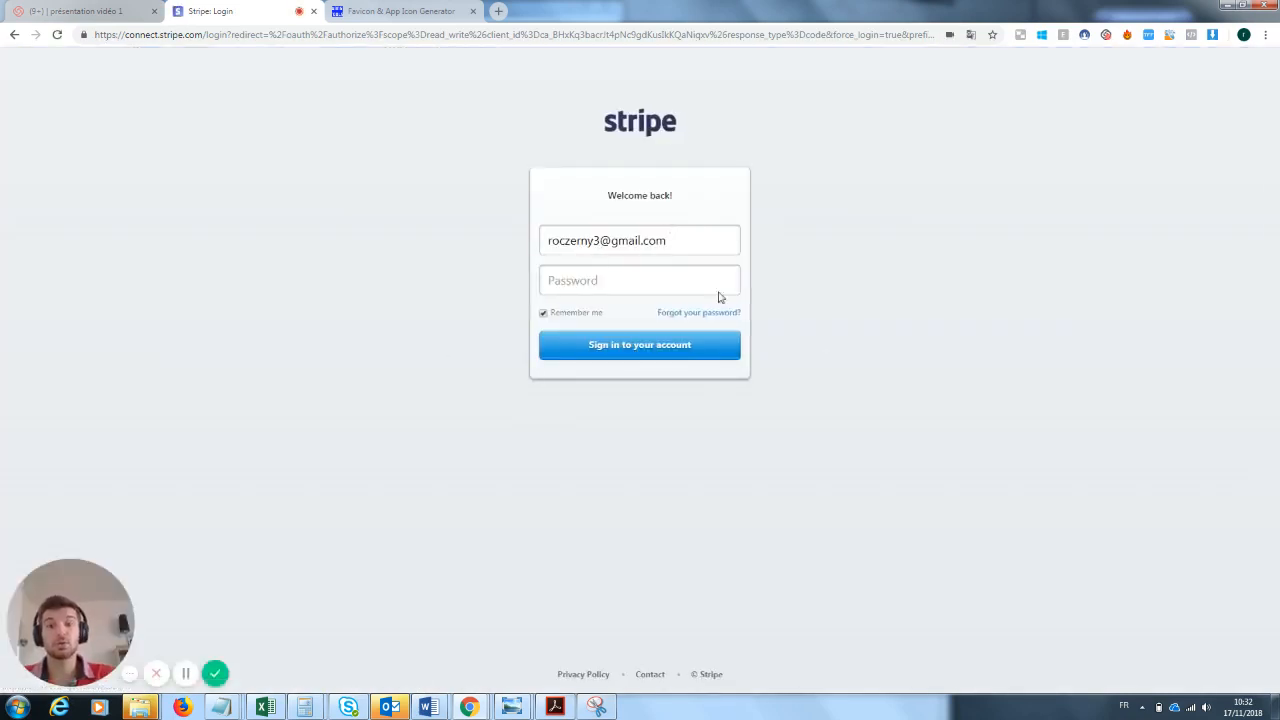
click(14, 34)
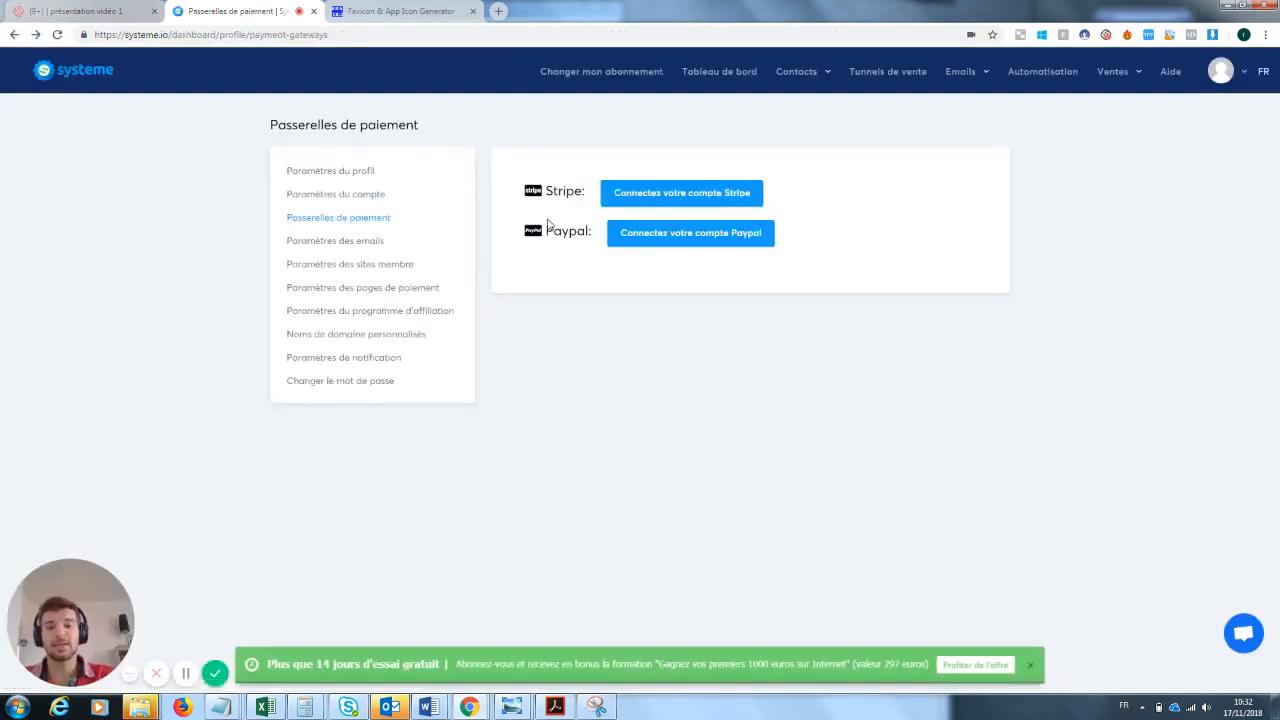
Step: Examine the API credential fields of the PayPal connection form and close it without connecting an account
click(695, 241)
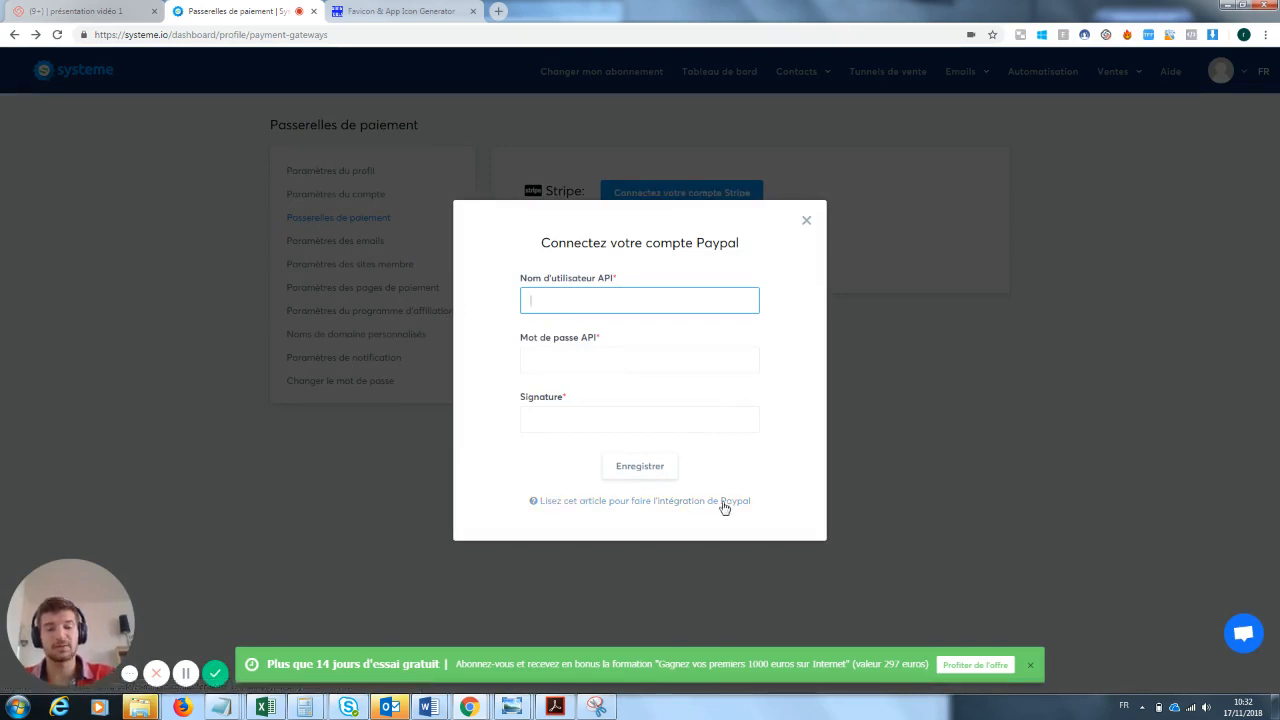
click(1030, 667)
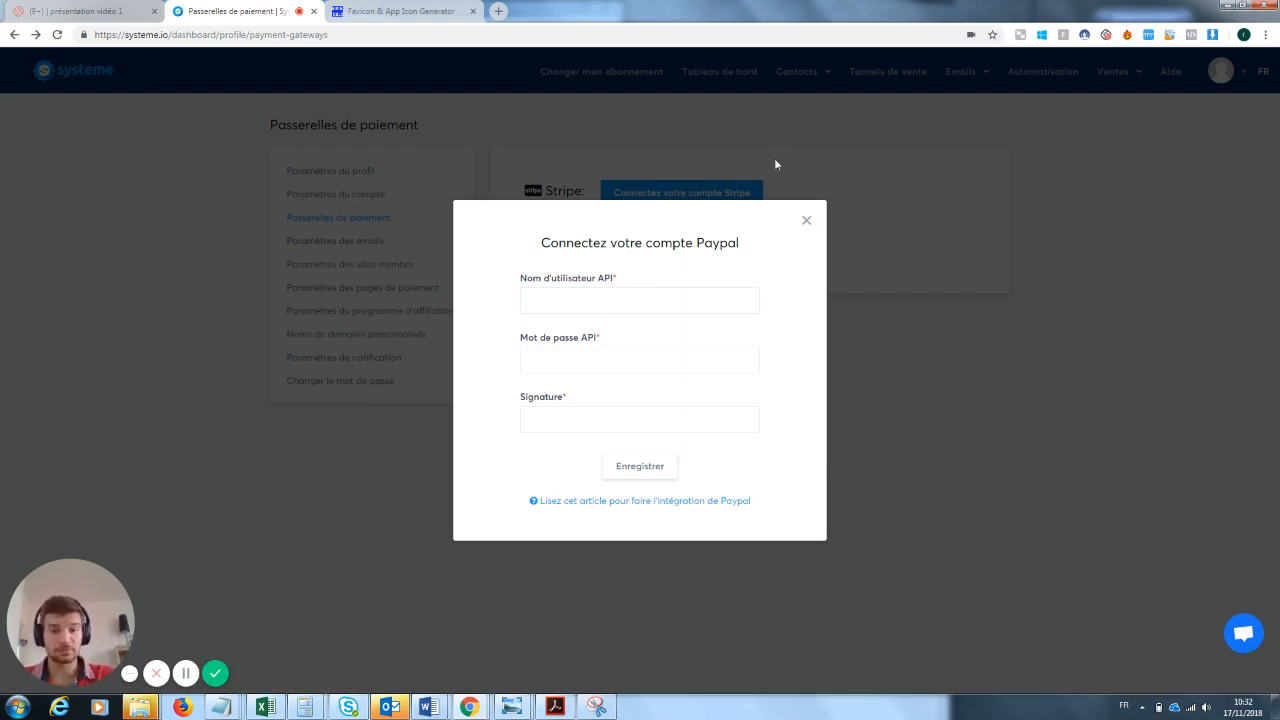
click(806, 220)
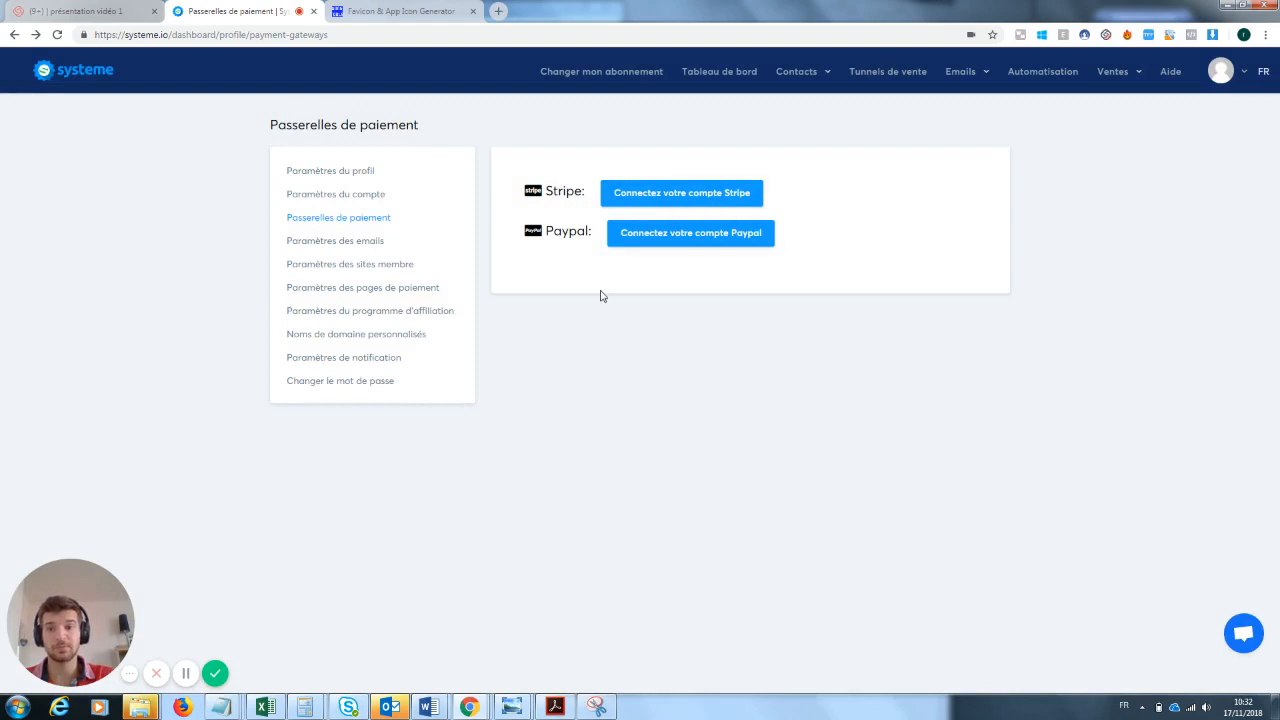
Step: Examine the email settings, including the sender fields and the default footer for all emails
click(341, 248)
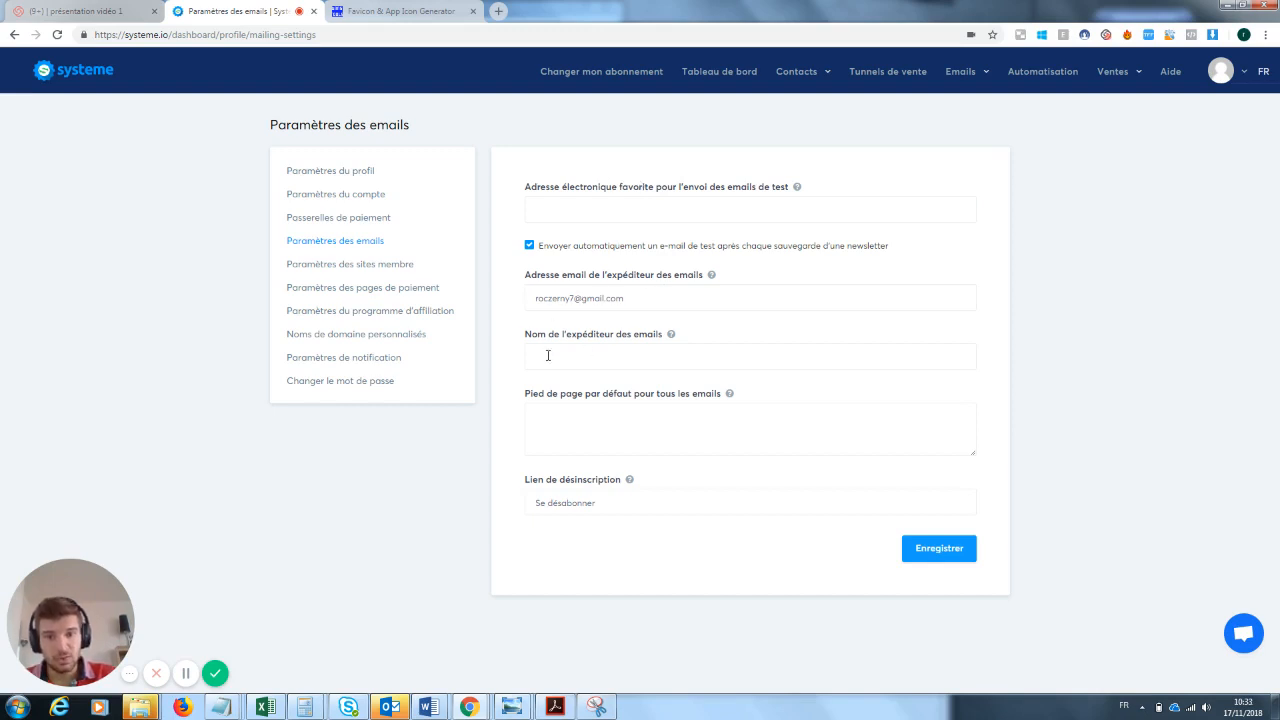
click(596, 426)
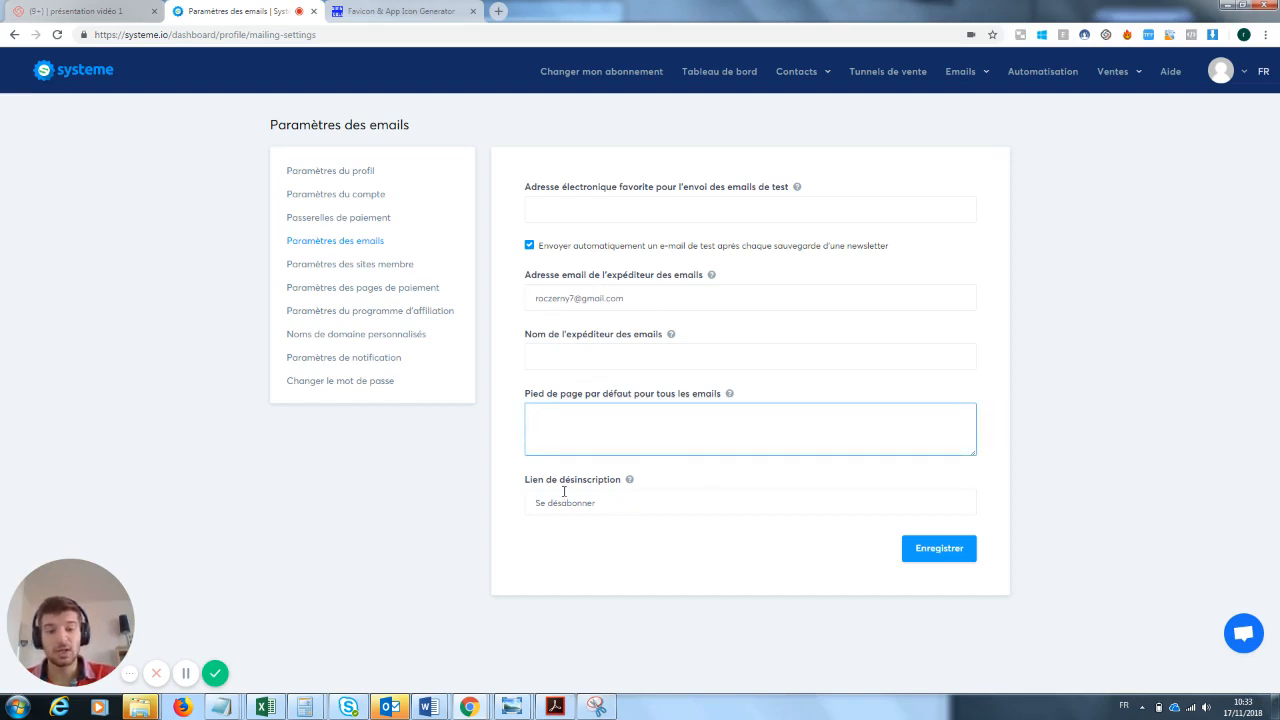
Step: Look through the general terms and conditions text in the payment page settings
click(370, 295)
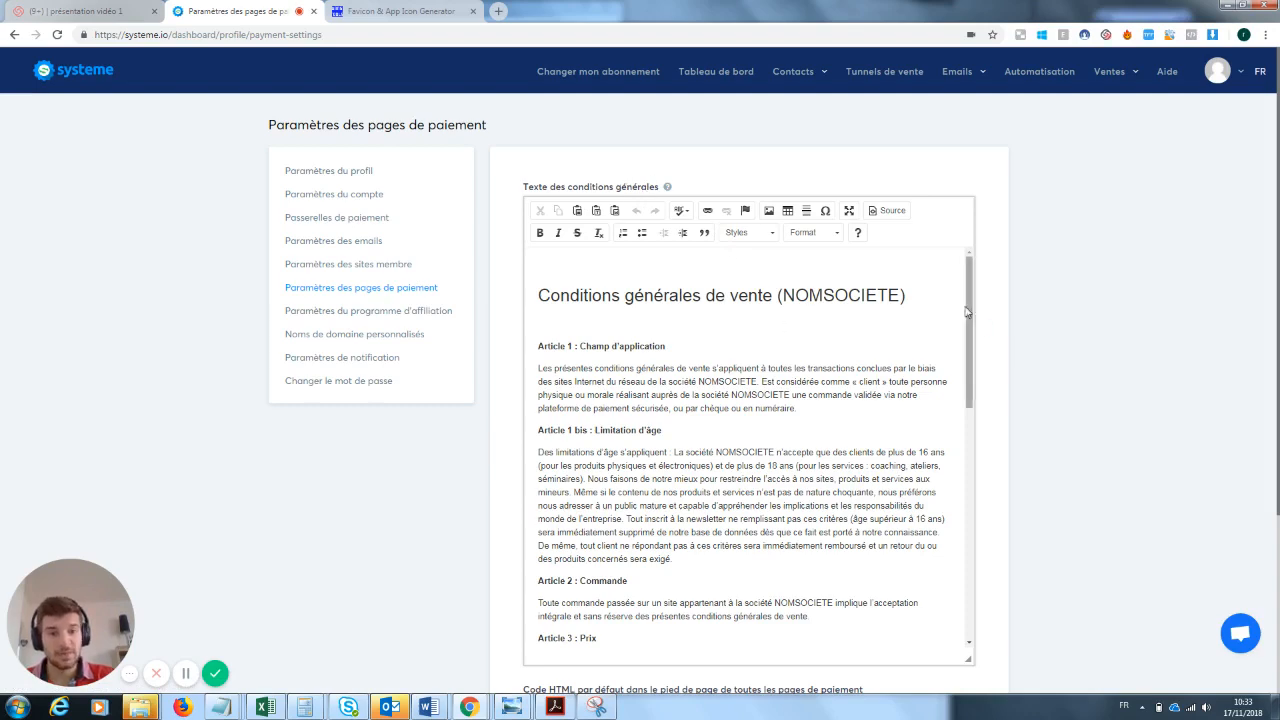
drag(967, 310, 947, 587)
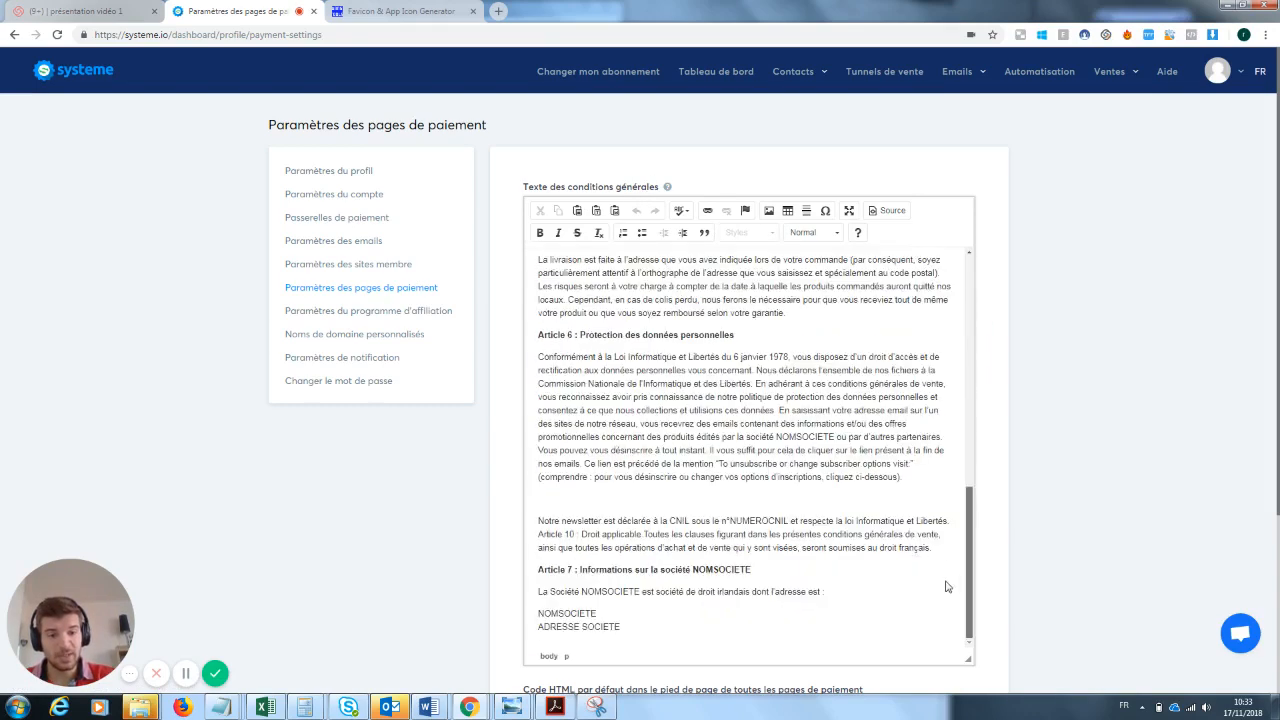
scroll(862, 278, up, 6)
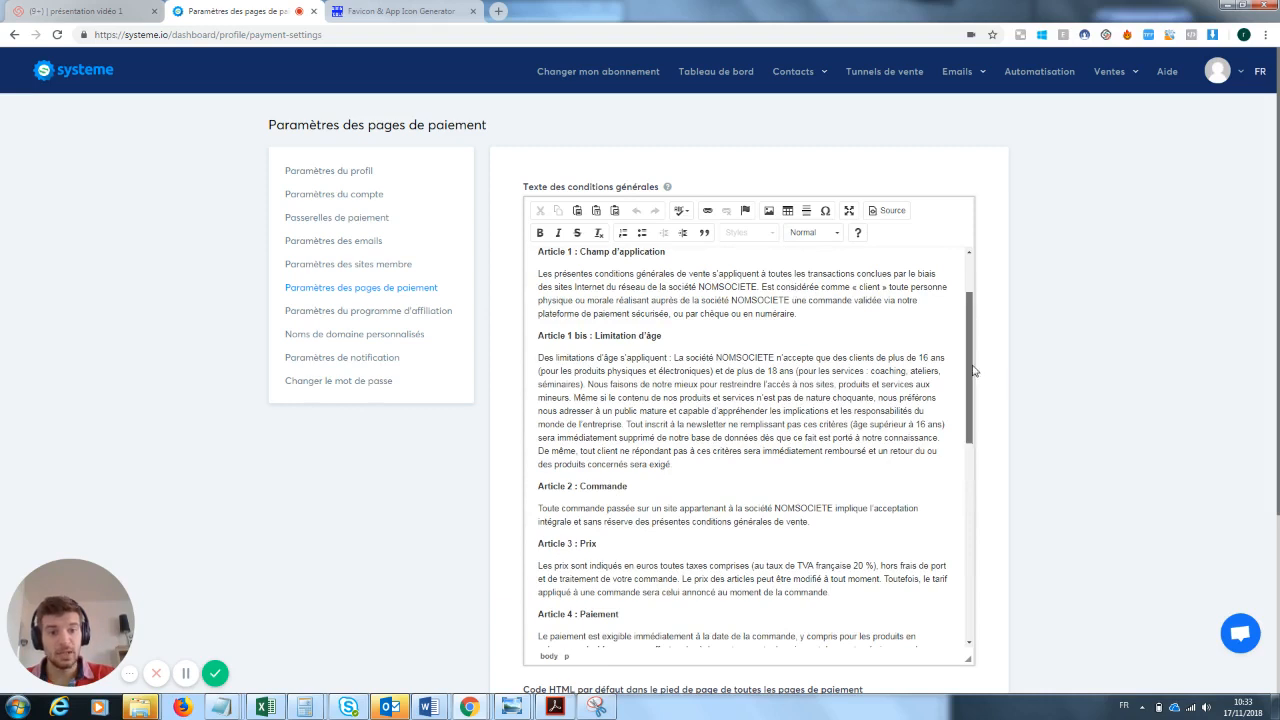
drag(970, 372, 985, 300)
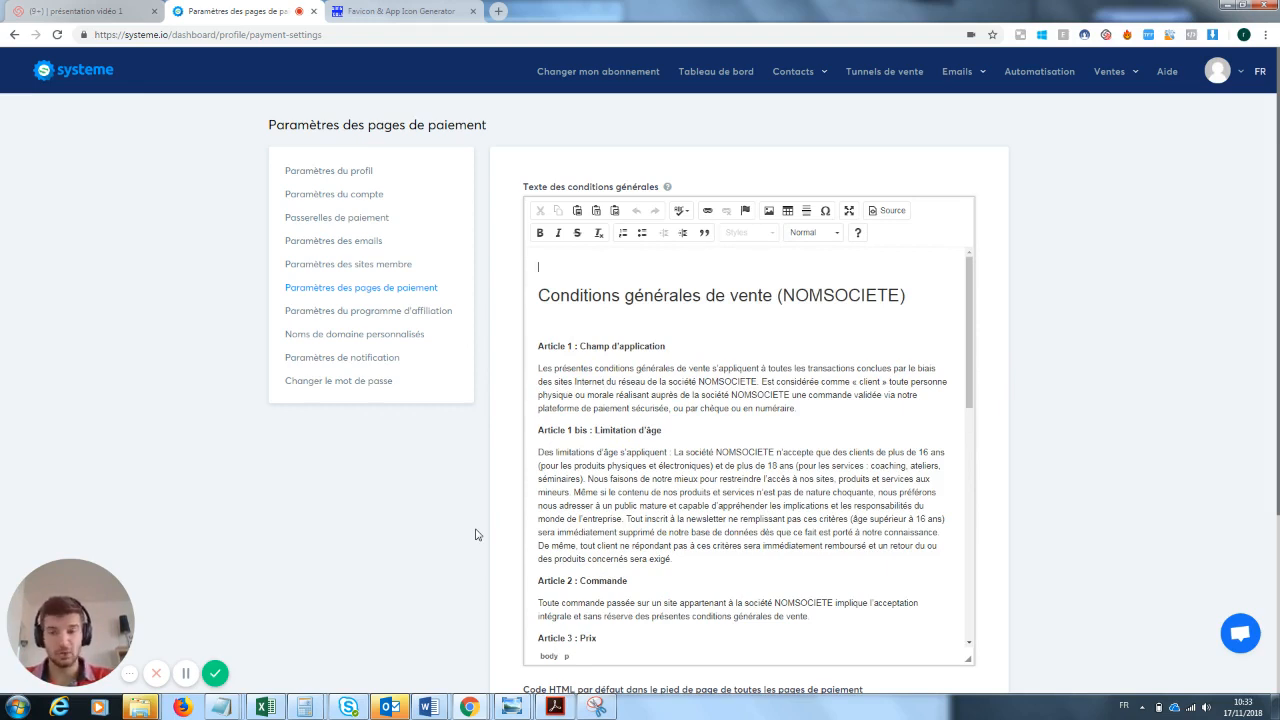
Step: View the custom domain names page and bring up the list of account settings
click(412, 340)
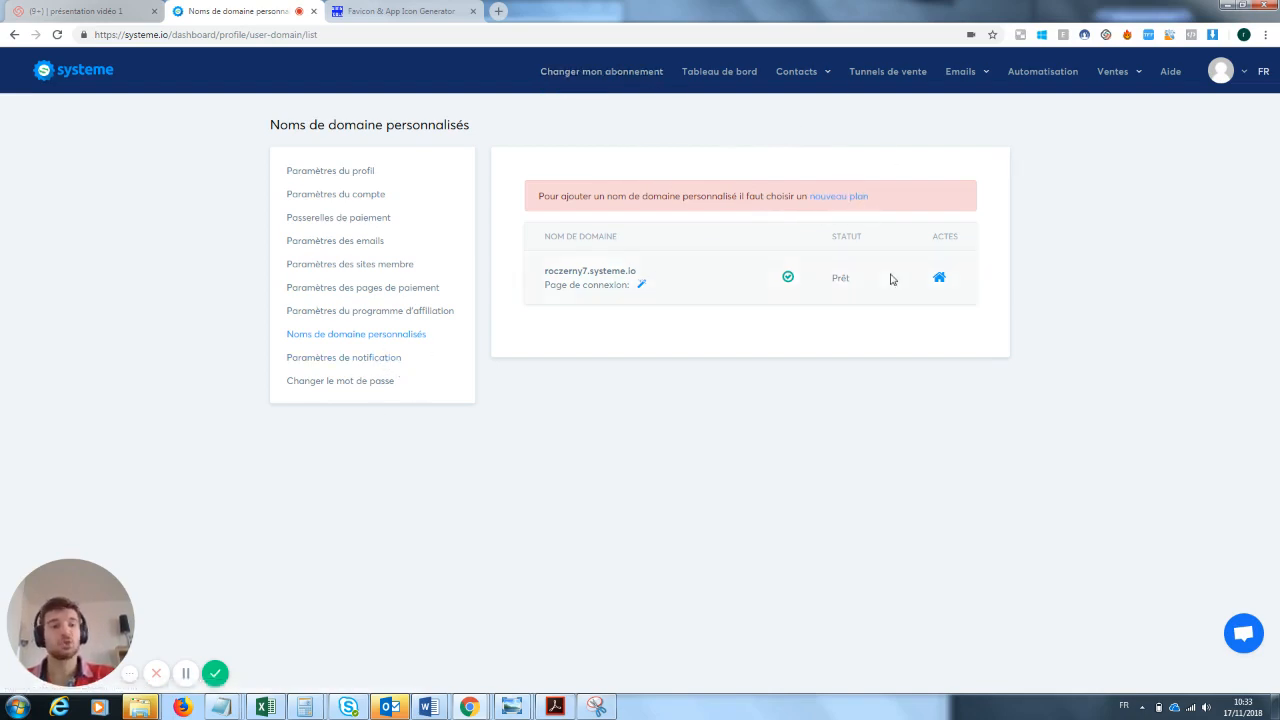
click(1244, 84)
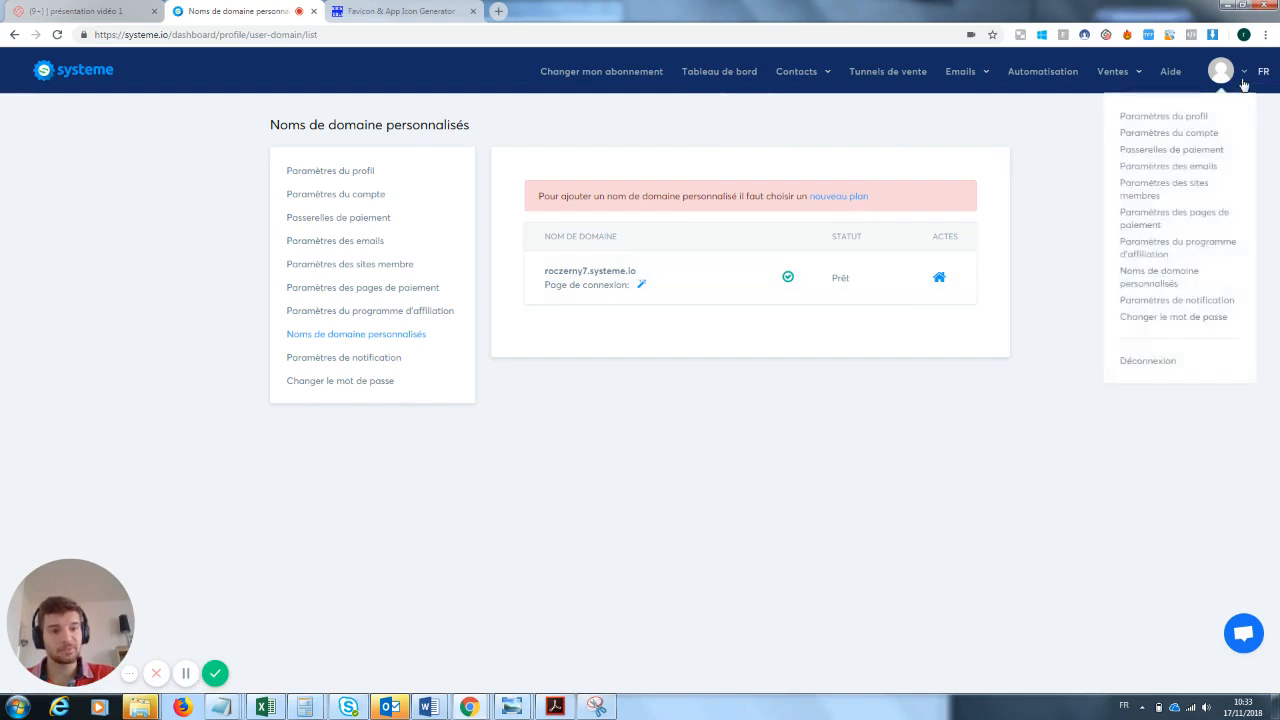